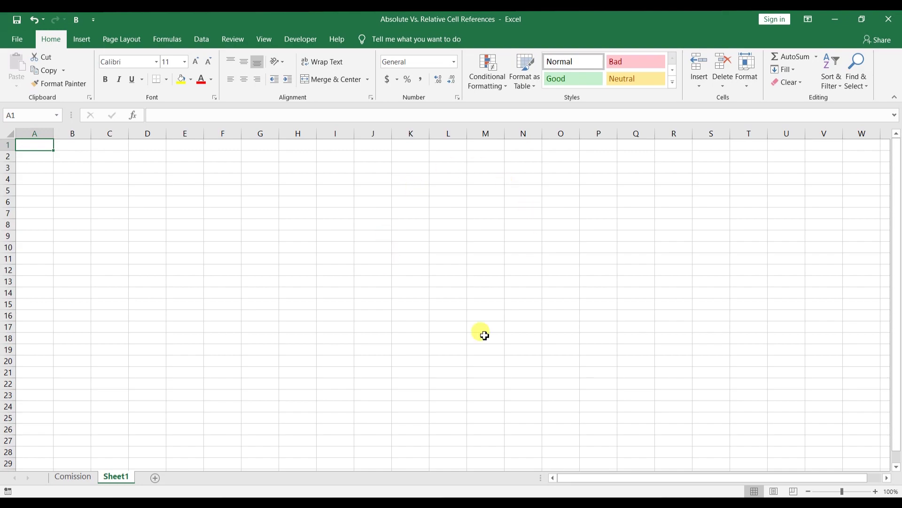
Step: Switch to the Comission sheet holding the sales manager table
{"action": "left_click", "coordinate": [74, 479]}
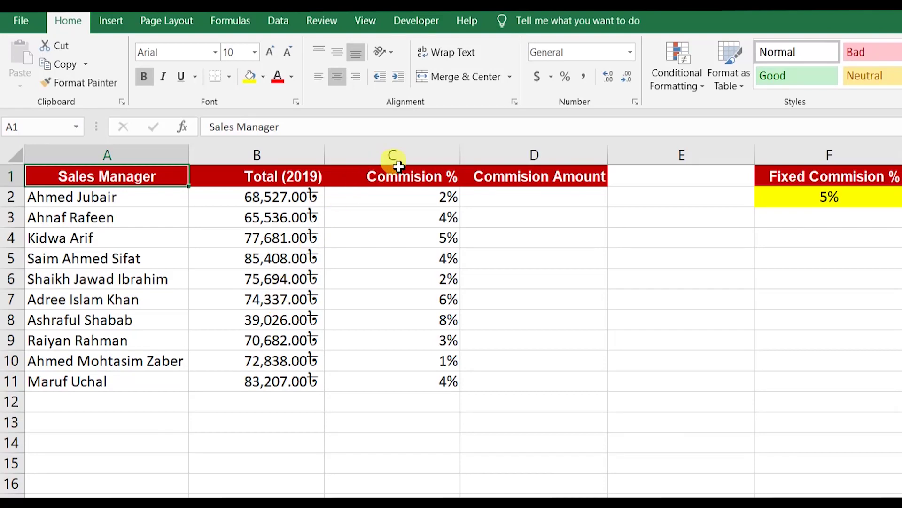
{"action": "left_click", "coordinate": [404, 176]}
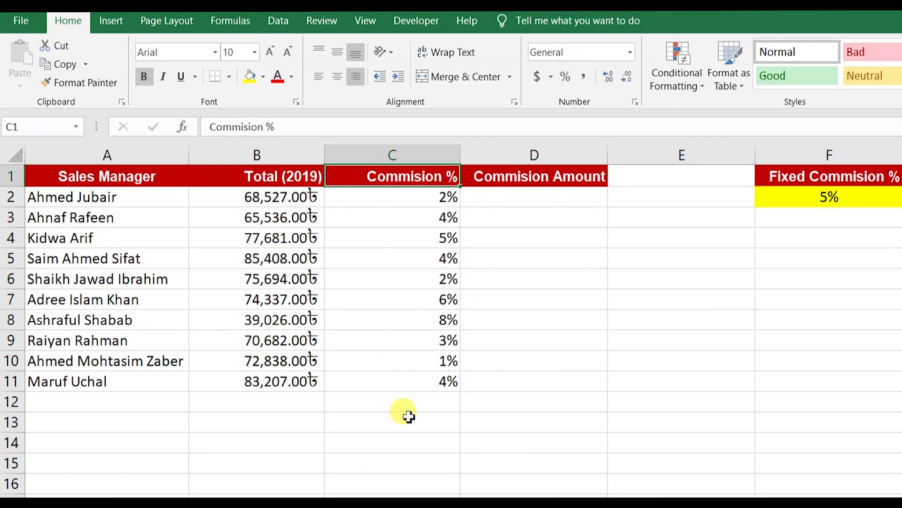
{"action": "key", "text": "Down"}
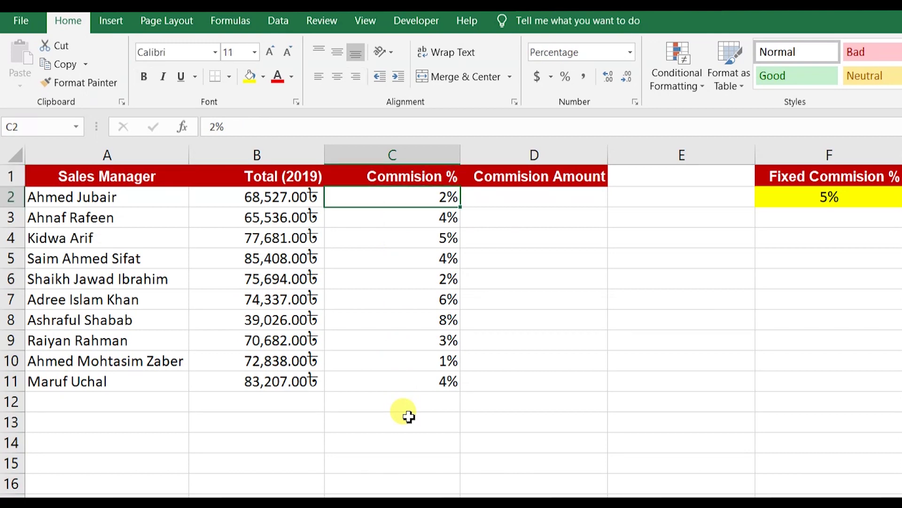
{"action": "key", "text": "Down"}
{"action": "key", "text": "Down"}
{"action": "key", "text": "Down"}
{"action": "key", "text": "Down"}
{"action": "key", "text": "Down"}
{"action": "key", "text": "Down"}
{"action": "key", "text": "Down"}
{"action": "key", "text": "Down"}
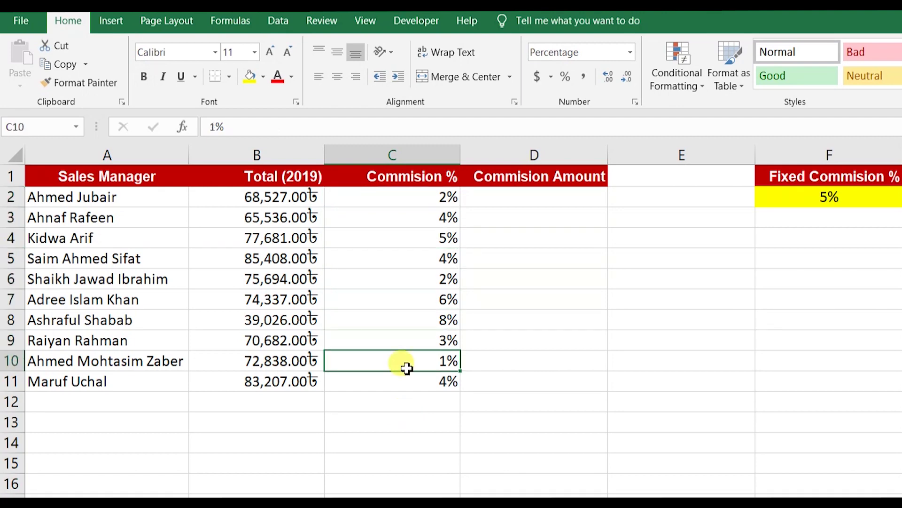
{"action": "left_click", "coordinate": [398, 201]}
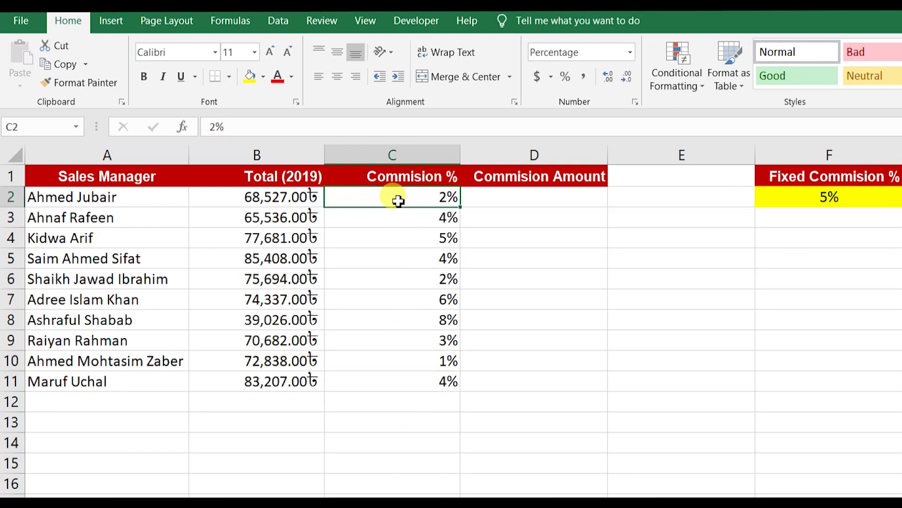
{"action": "left_click", "coordinate": [505, 196]}
Step: Enter the formula =B2*C2 in D2 to compute the first commission amount
{"action": "type", "text": "="}
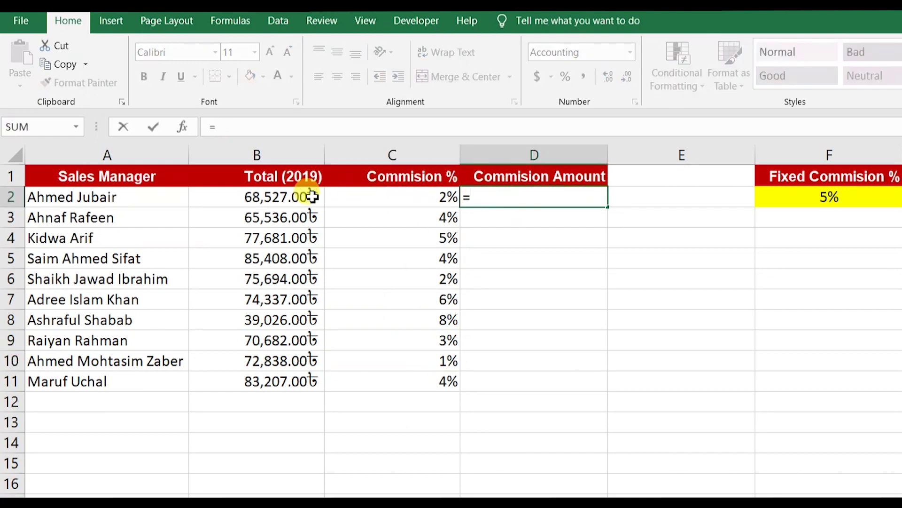
{"action": "left_click", "coordinate": [308, 196]}
{"action": "type", "text": "*"}
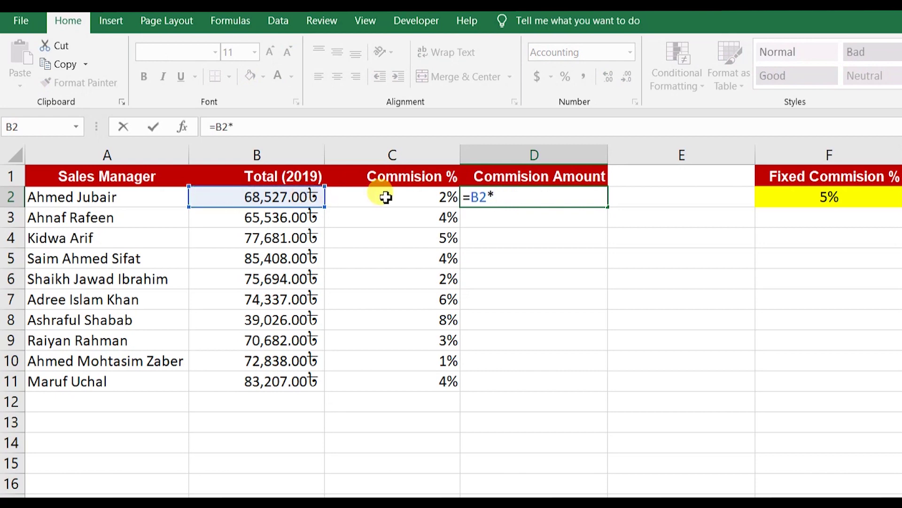
{"action": "left_click", "coordinate": [386, 196]}
{"action": "key", "text": "Return"}
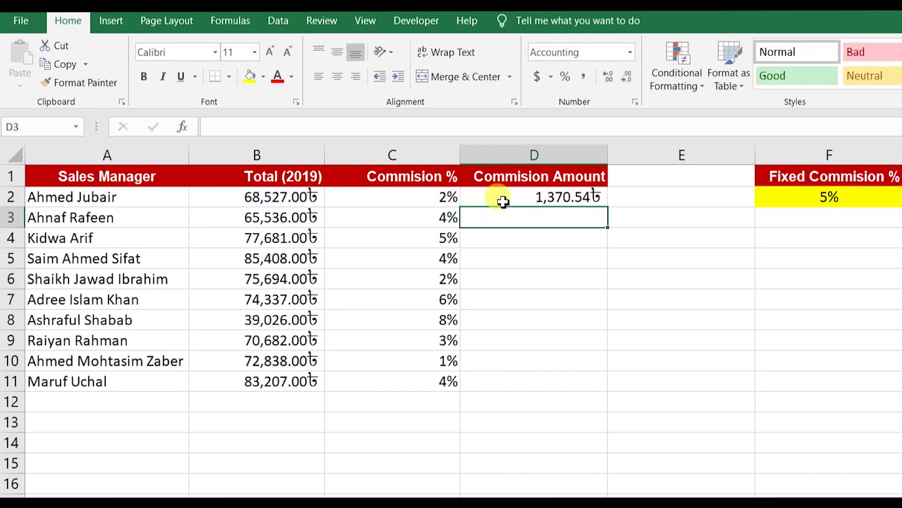
Step: Copy D2's formula down to D11 and inspect D2's references
{"action": "left_click", "coordinate": [500, 198]}
{"action": "double_click", "coordinate": [607, 207]}
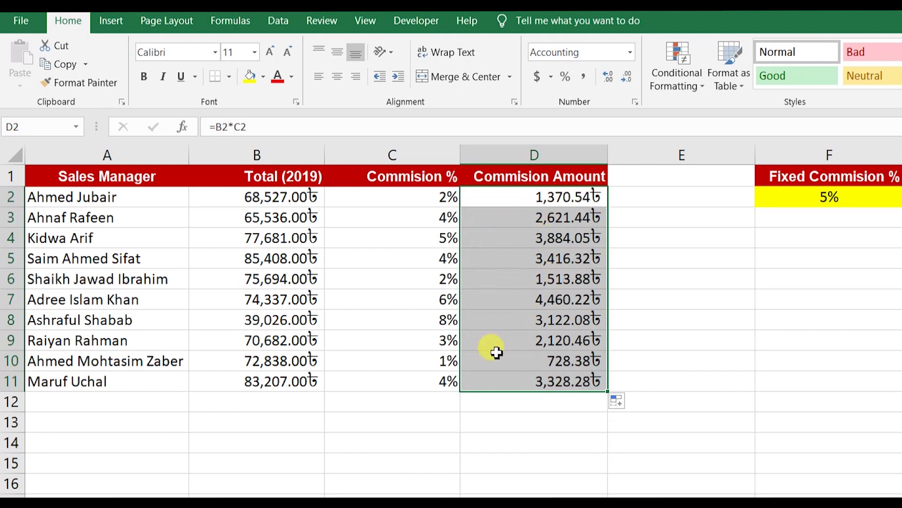
{"action": "left_click", "coordinate": [583, 202]}
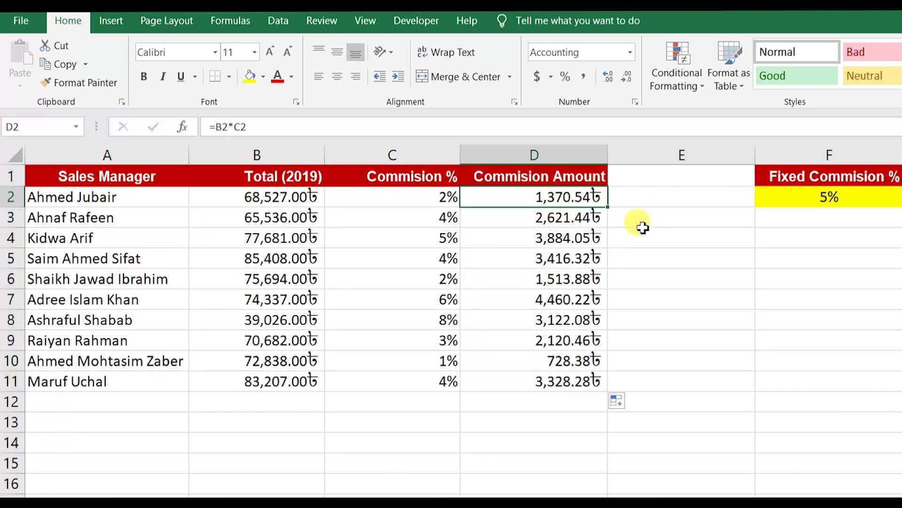
{"action": "double_click", "coordinate": [571, 196]}
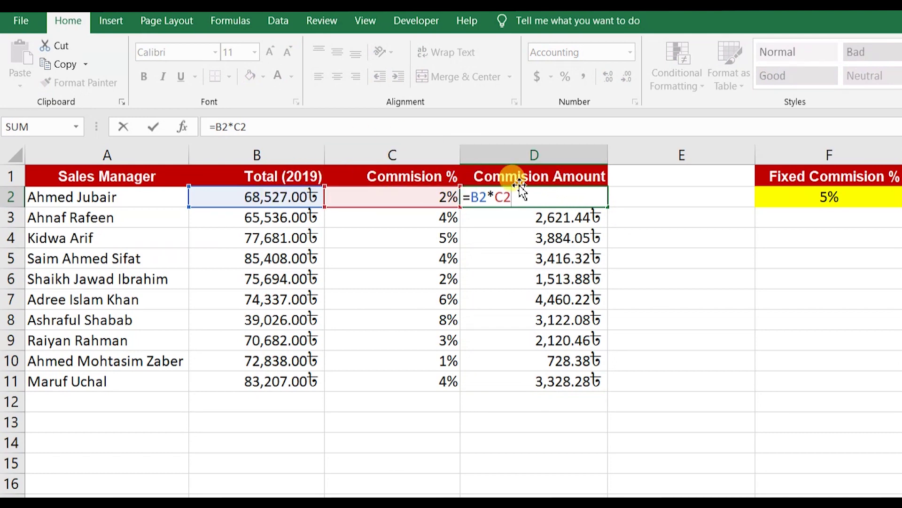
{"action": "left_click", "coordinate": [573, 217]}
{"action": "double_click", "coordinate": [574, 218]}
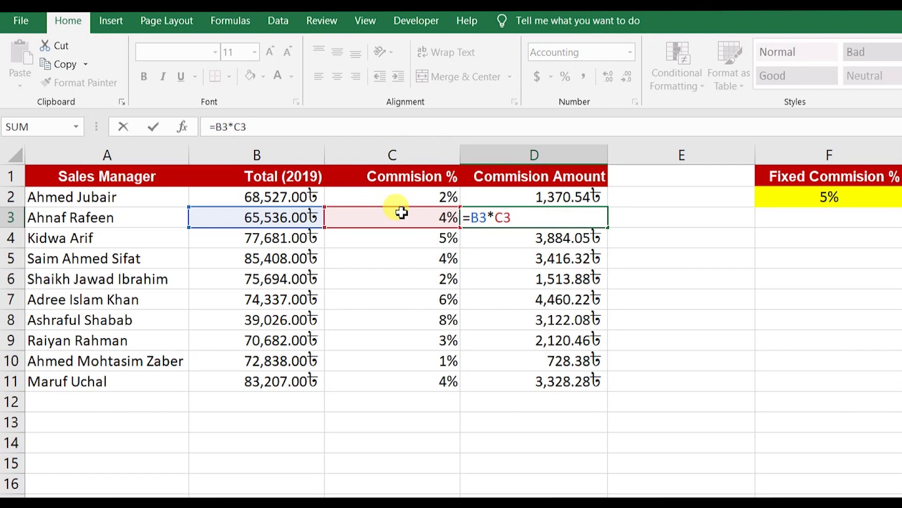
{"action": "double_click", "coordinate": [573, 238]}
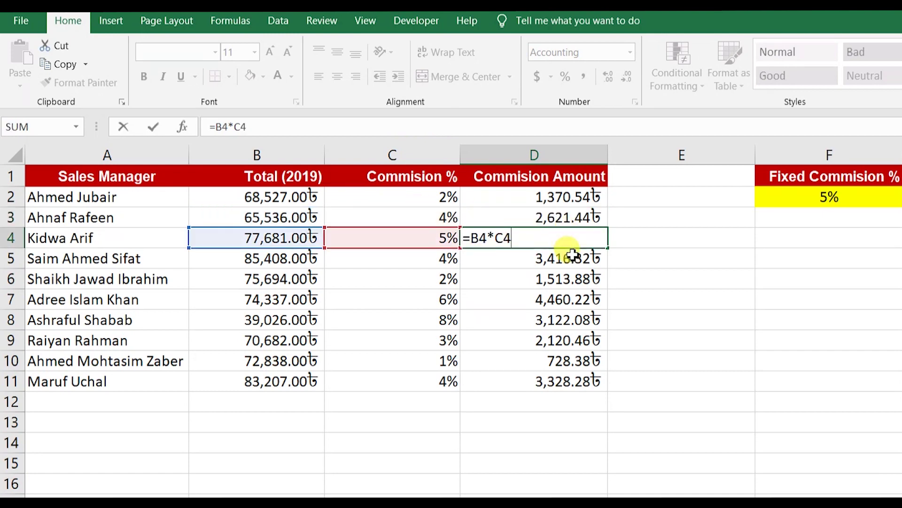
{"action": "double_click", "coordinate": [574, 256]}
{"action": "double_click", "coordinate": [575, 278]}
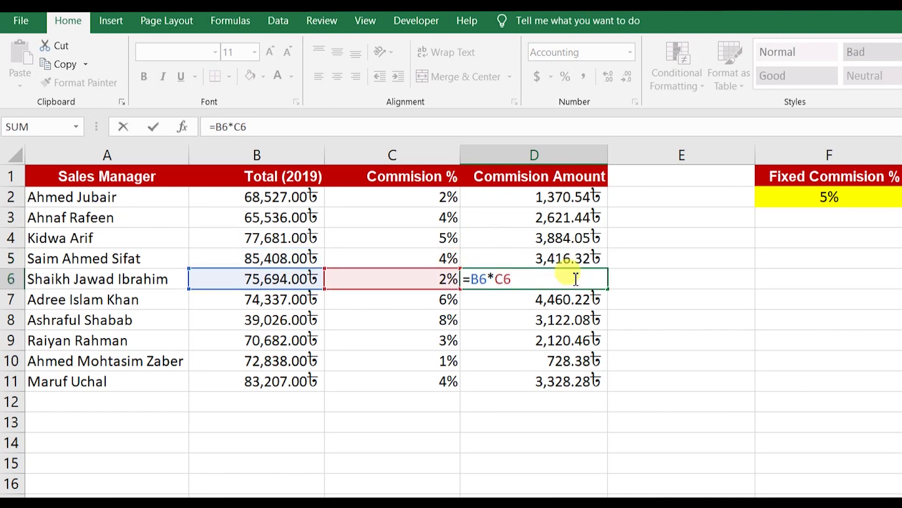
{"action": "left_click", "coordinate": [574, 197]}
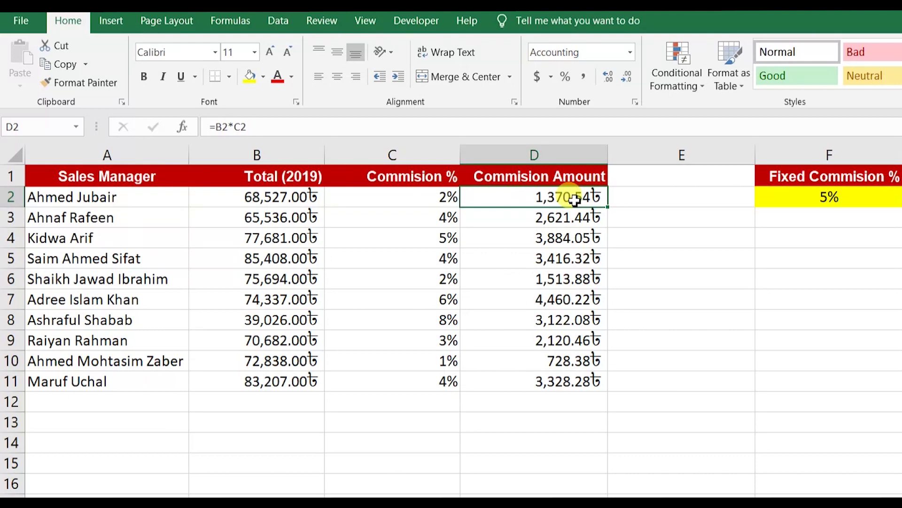
{"action": "double_click", "coordinate": [575, 200]}
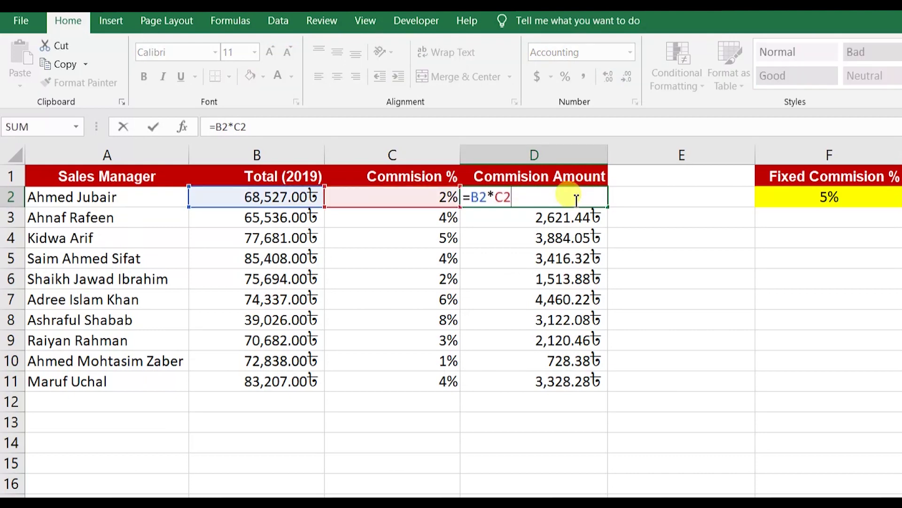
{"action": "double_click", "coordinate": [574, 222]}
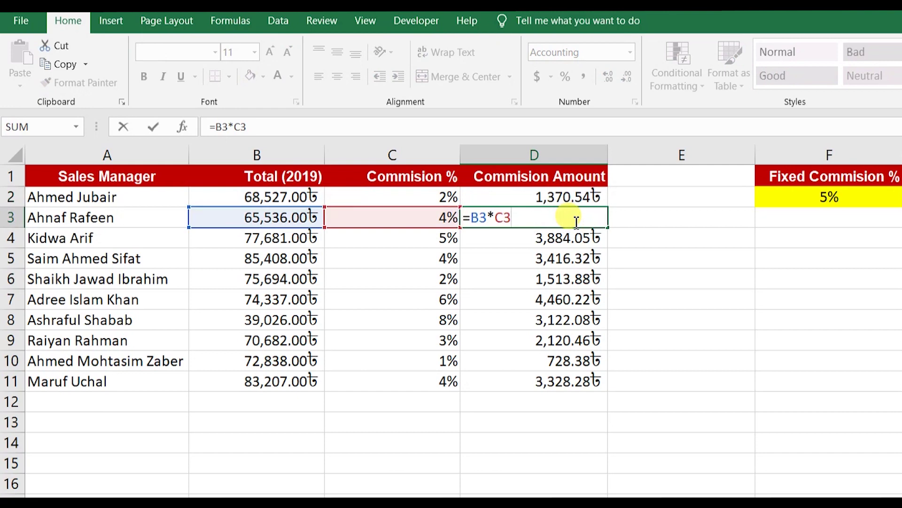
{"action": "left_click", "coordinate": [570, 195]}
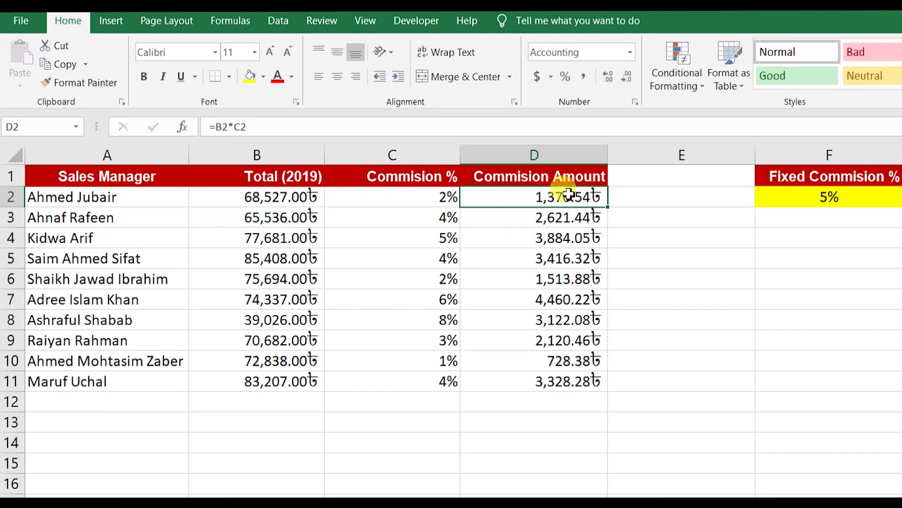
{"action": "key", "text": "Down"}
{"action": "key", "text": "Down"}
{"action": "key", "text": "Down"}
{"action": "key", "text": "Down"}
{"action": "key", "text": "Down"}
{"action": "key", "text": "Down"}
{"action": "key", "text": "Down"}
{"action": "key", "text": "Down"}
{"action": "key", "text": "Down"}
{"action": "left_click", "coordinate": [569, 195]}
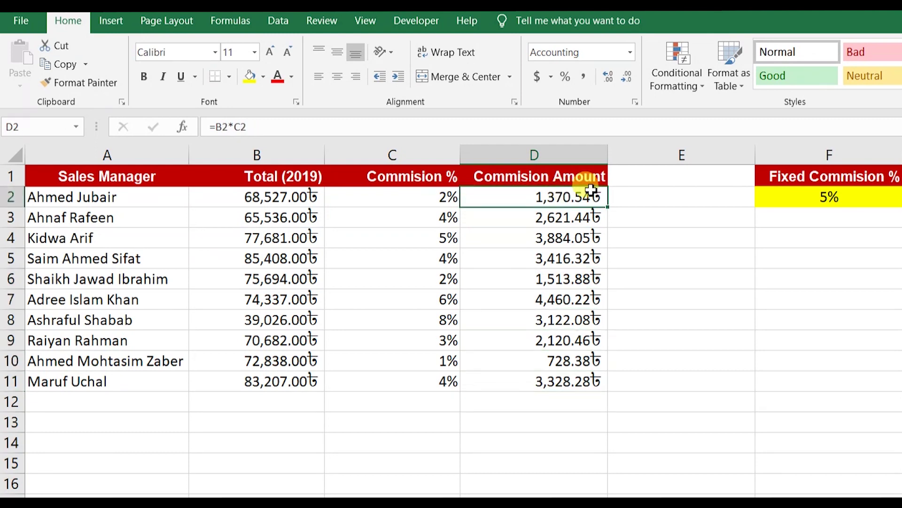
{"action": "left_click", "coordinate": [797, 196]}
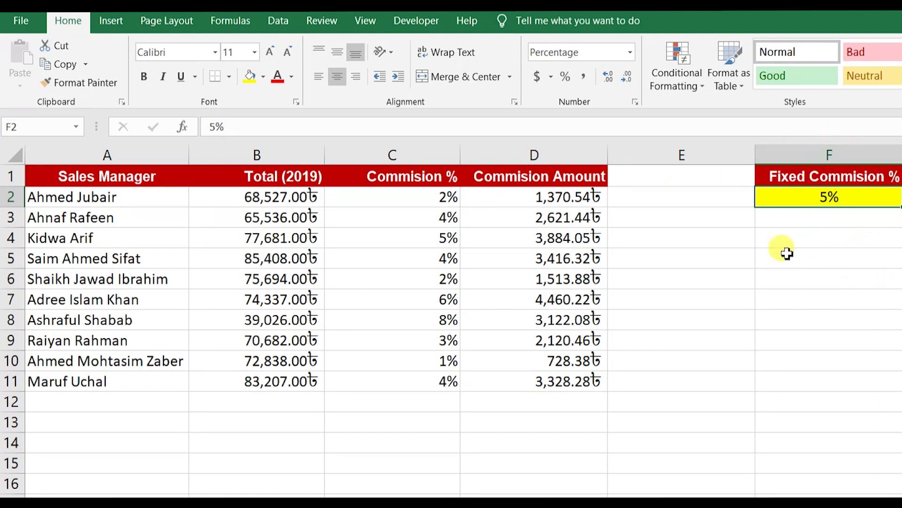
{"action": "left_click", "coordinate": [576, 198]}
Step: Undo the fill, enter =B2*F2 in D2 (3,426.35), then copy it down to D11
{"action": "key", "text": "ctrl+z"}
{"action": "key", "text": "ctrl+z"}
{"action": "key", "text": "ctrl+z"}
{"action": "key", "text": "ctrl+z"}
{"action": "type", "text": "="}
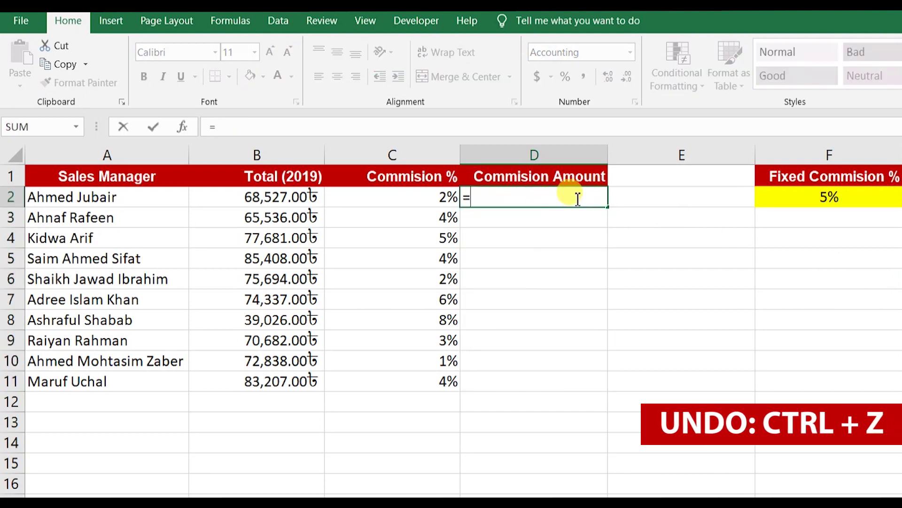
{"action": "left_click", "coordinate": [283, 198]}
{"action": "type", "text": "*"}
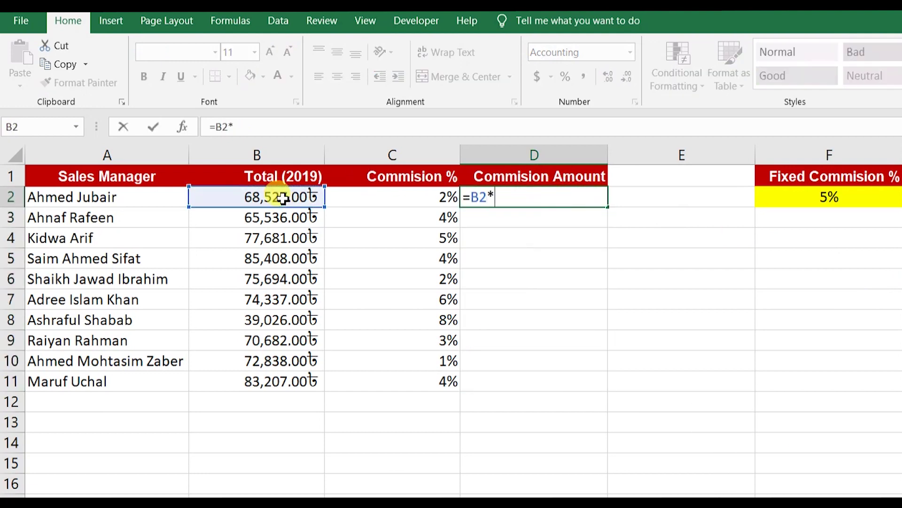
{"action": "left_click", "coordinate": [783, 197]}
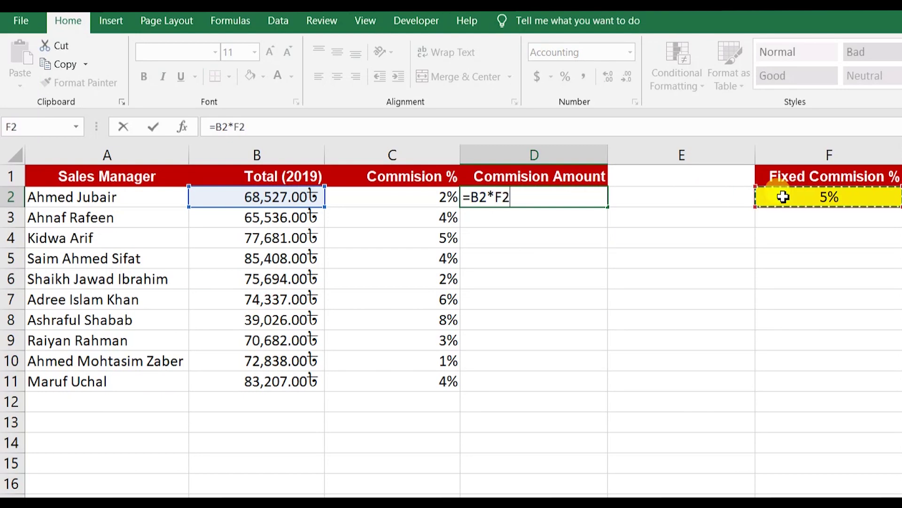
{"action": "key", "text": "Return"}
{"action": "left_click", "coordinate": [604, 202]}
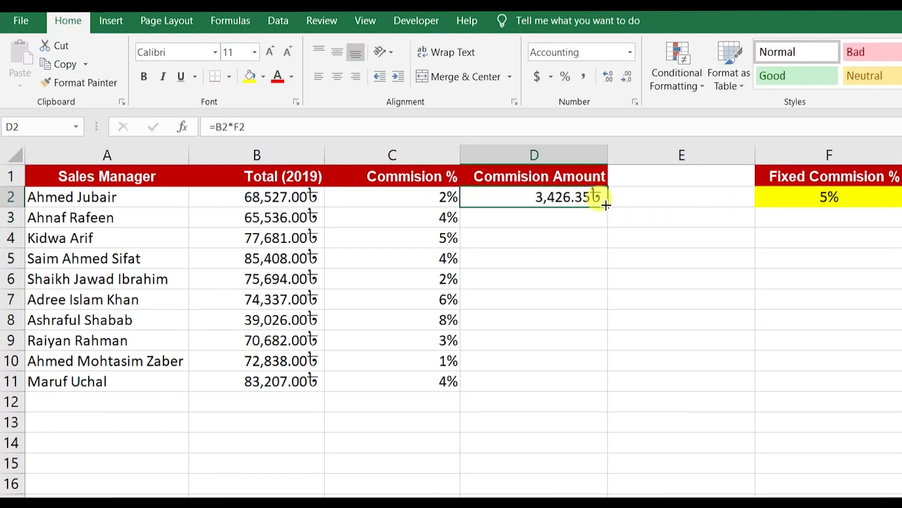
{"action": "double_click", "coordinate": [604, 203]}
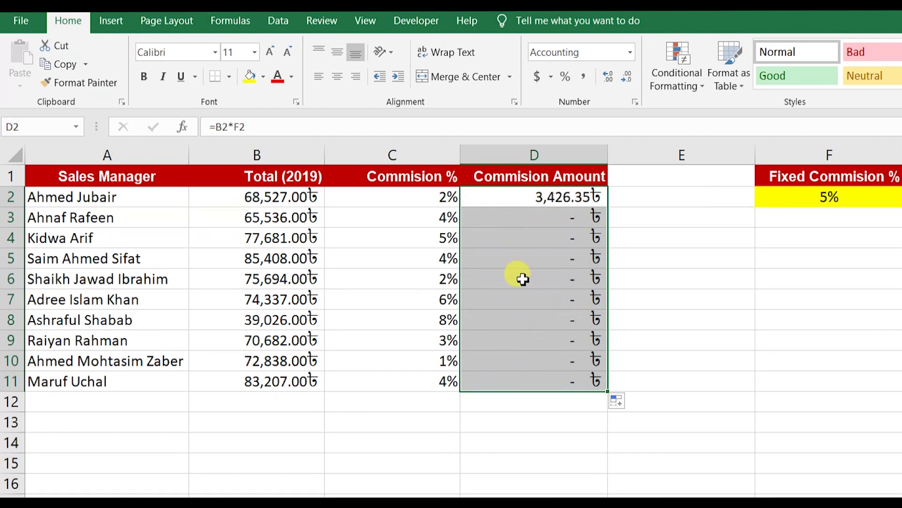
{"action": "double_click", "coordinate": [584, 196]}
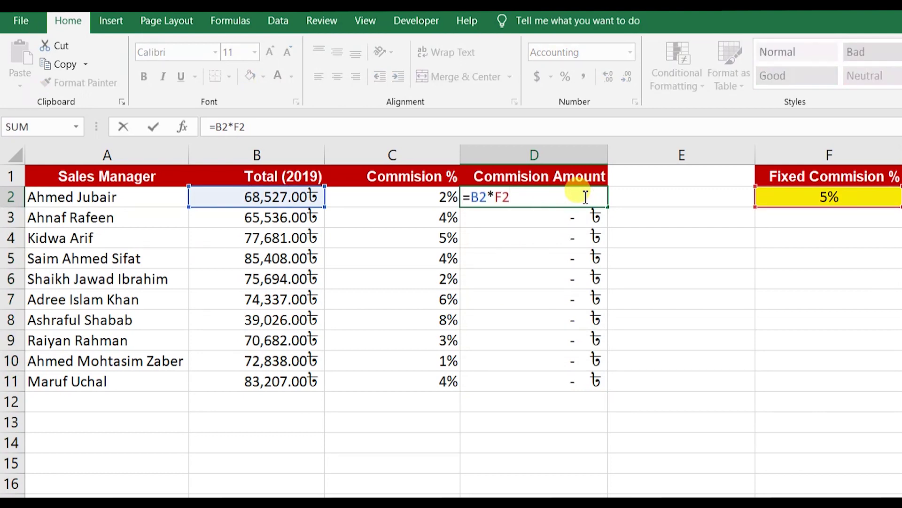
{"action": "double_click", "coordinate": [585, 216]}
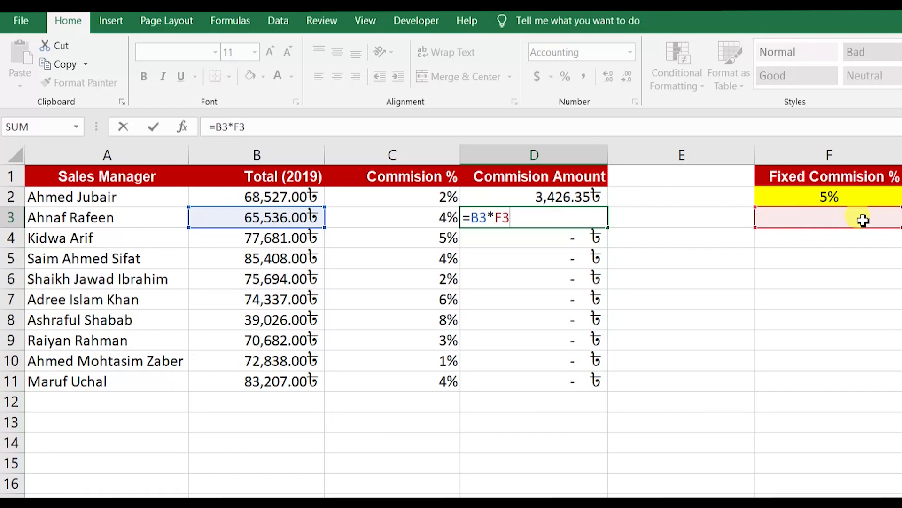
{"action": "key", "text": "Return"}
{"action": "double_click", "coordinate": [574, 238]}
{"action": "key", "text": "Return"}
{"action": "double_click", "coordinate": [575, 258]}
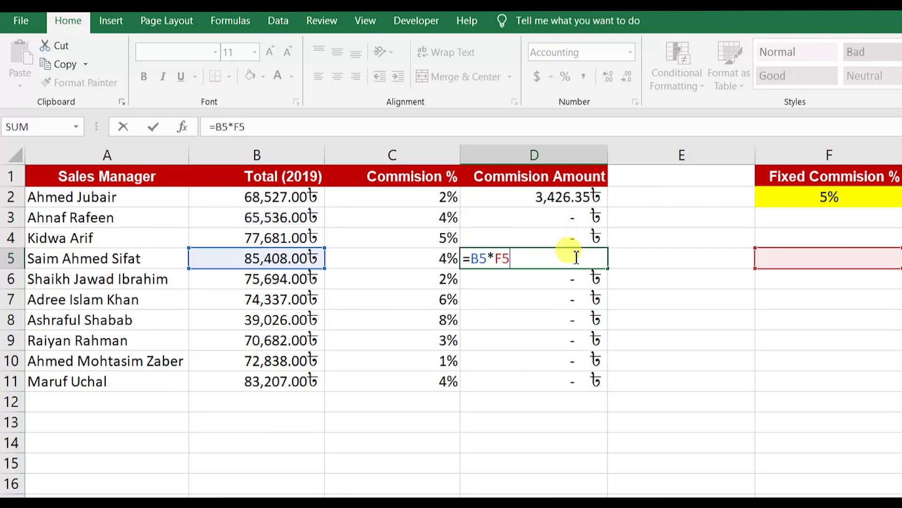
{"action": "key", "text": "Return"}
{"action": "double_click", "coordinate": [577, 278]}
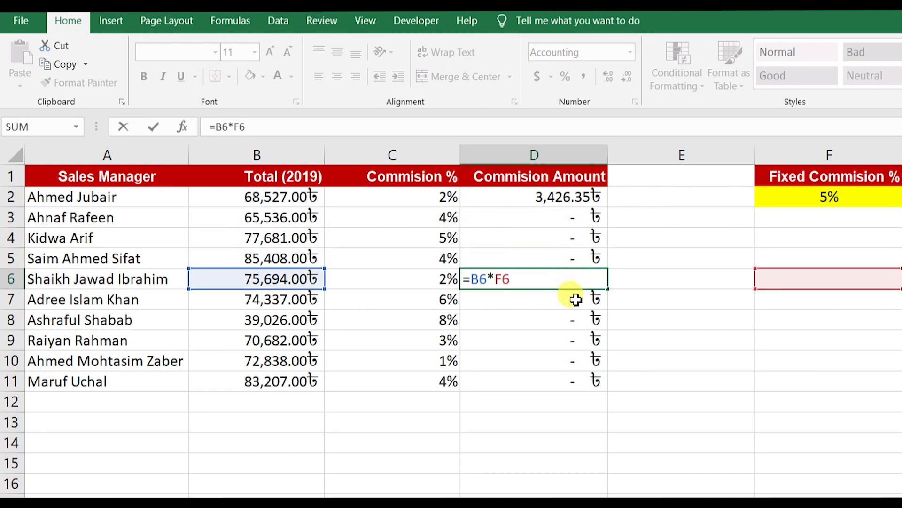
{"action": "key", "text": "Return"}
{"action": "double_click", "coordinate": [578, 299]}
{"action": "key", "text": "Return"}
{"action": "double_click", "coordinate": [574, 322]}
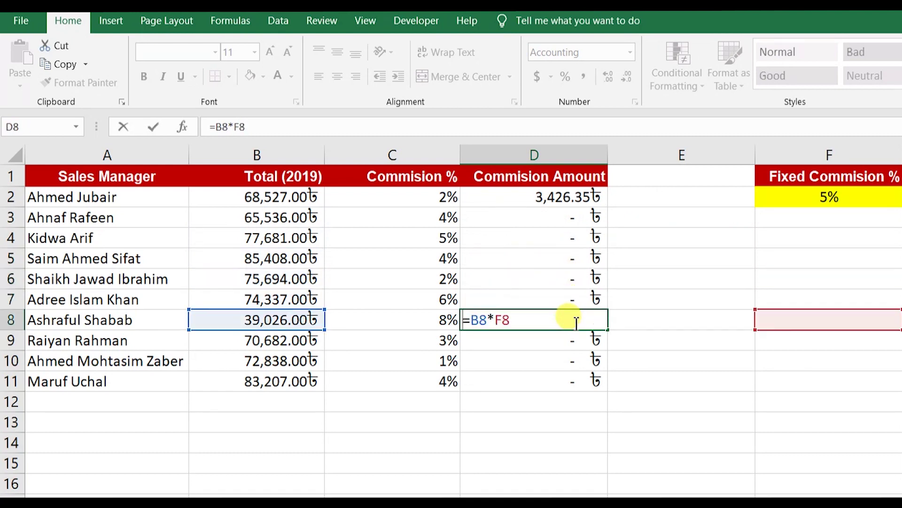
{"action": "left_click", "coordinate": [580, 199]}
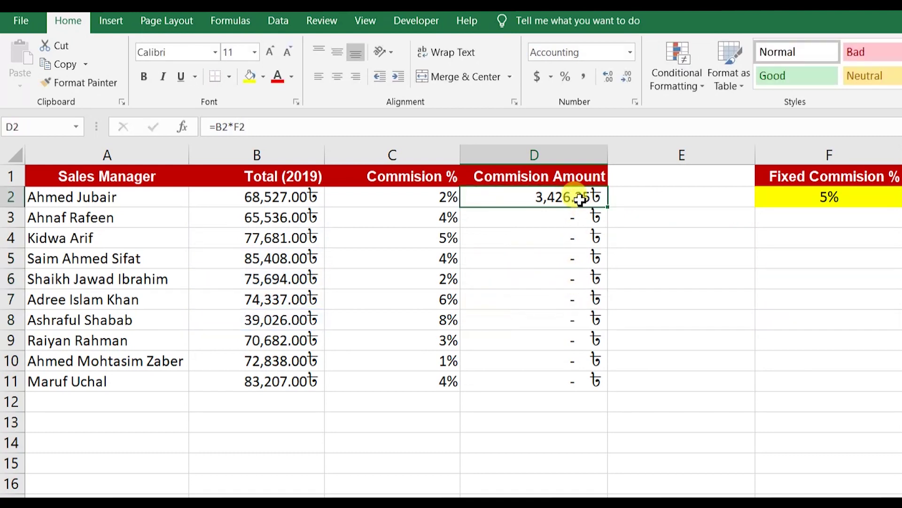
{"action": "left_click", "coordinate": [779, 196]}
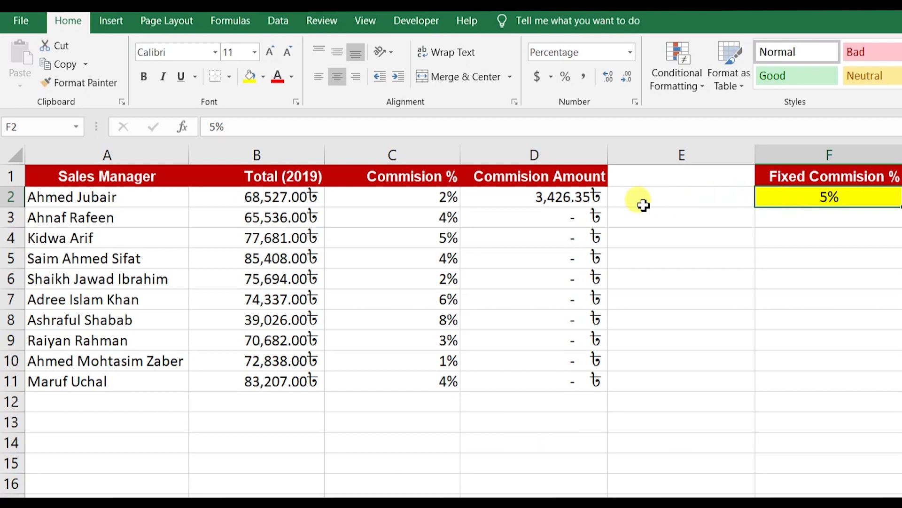
{"action": "left_click", "coordinate": [582, 202]}
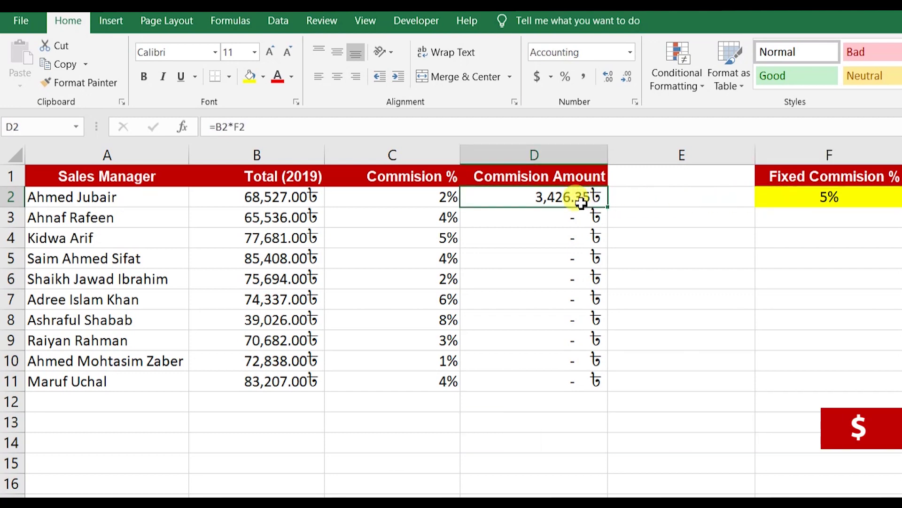
Step: Edit D2 to =B2*$F$2, locking the 5% rate cell as absolute
{"action": "double_click", "coordinate": [582, 200]}
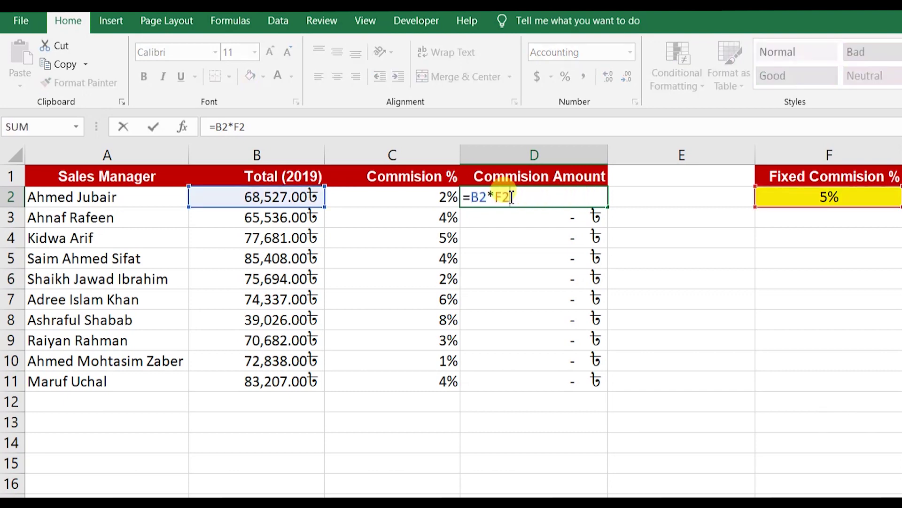
{"action": "left_click", "coordinate": [497, 197]}
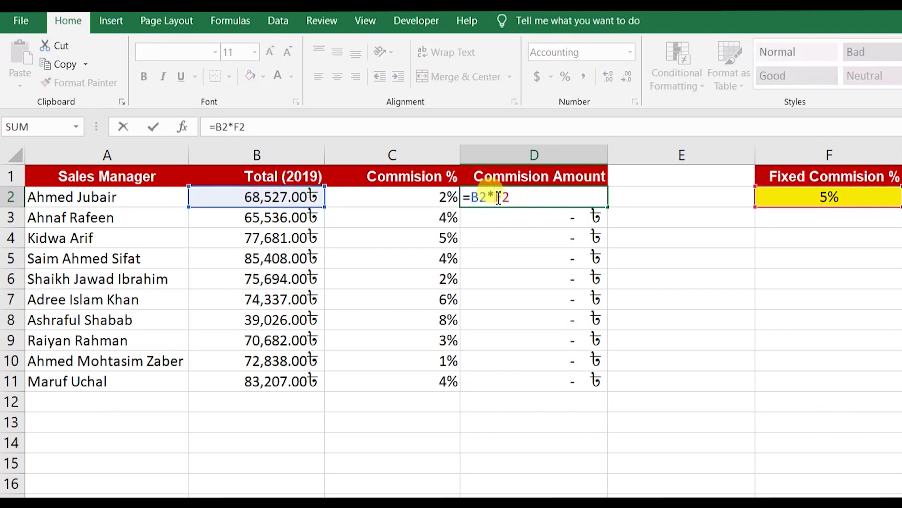
{"action": "type", "text": "$"}
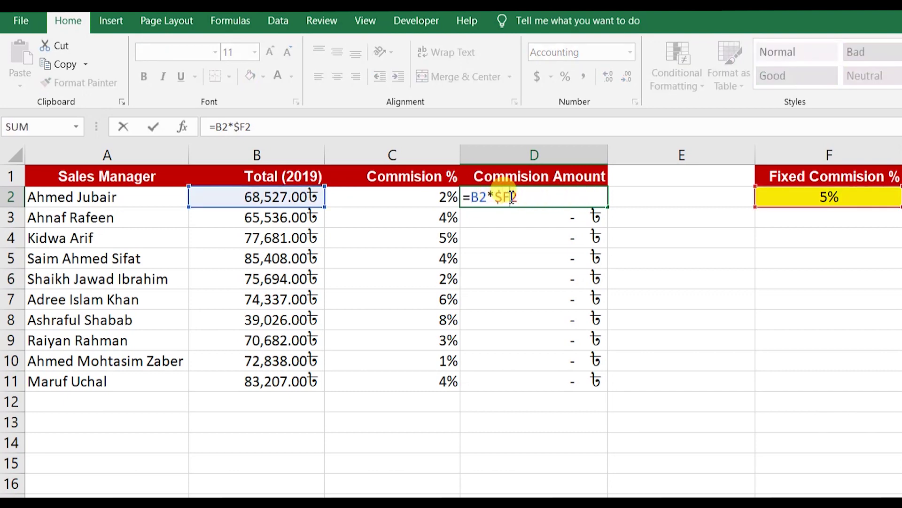
{"action": "left_click", "coordinate": [511, 197]}
{"action": "type", "text": "$"}
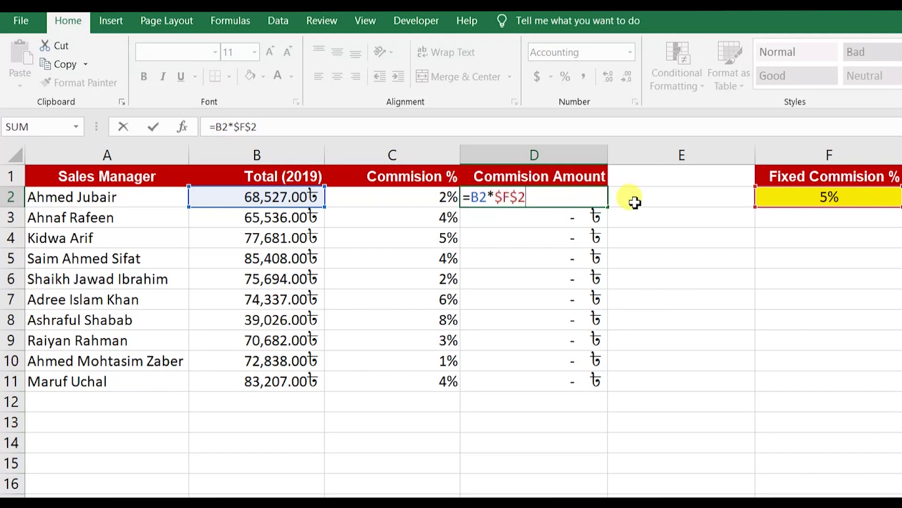
{"action": "key", "text": "Return"}
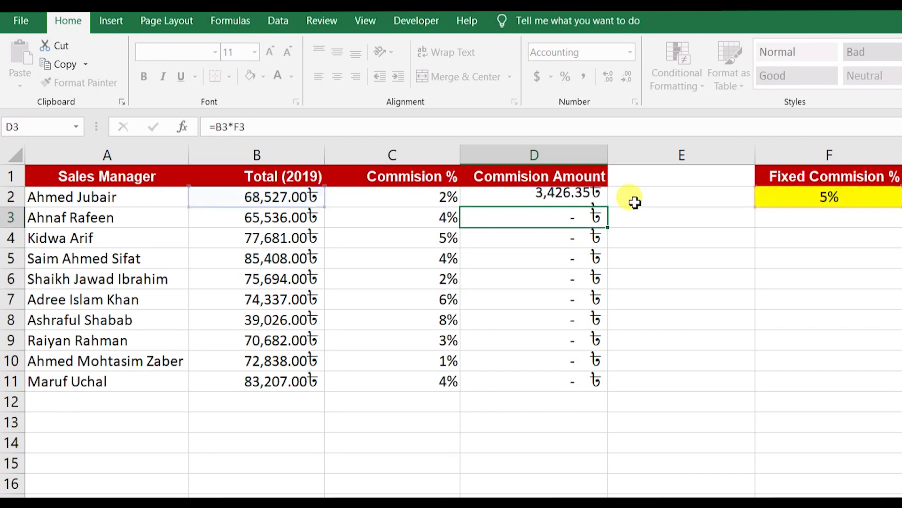
{"action": "left_click", "coordinate": [584, 198]}
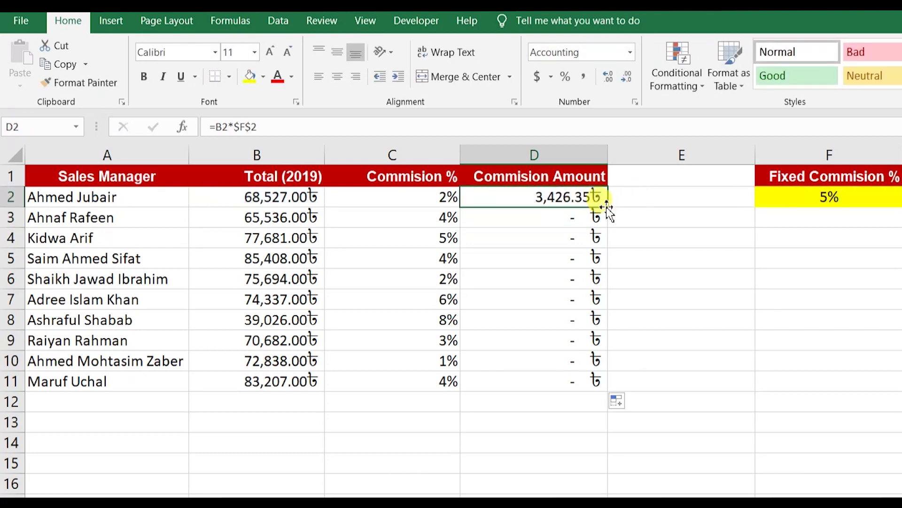
Step: Copy =B2*$F$2 down to D11 and confirm D3 reads =B3*$F$2
{"action": "double_click", "coordinate": [607, 207]}
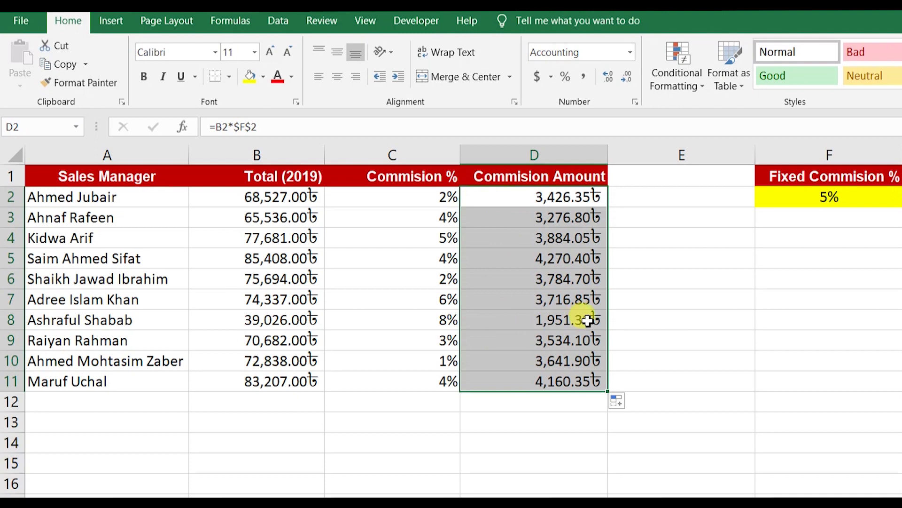
{"action": "double_click", "coordinate": [588, 216]}
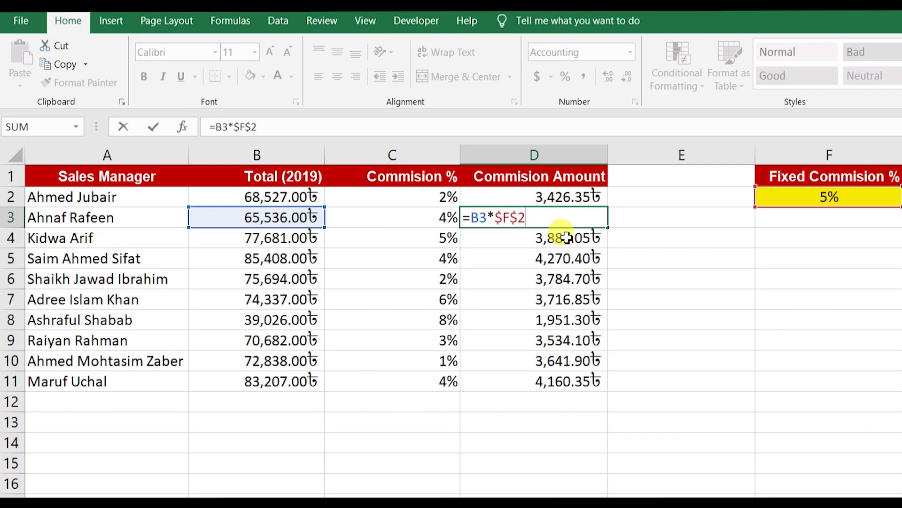
{"action": "double_click", "coordinate": [568, 238]}
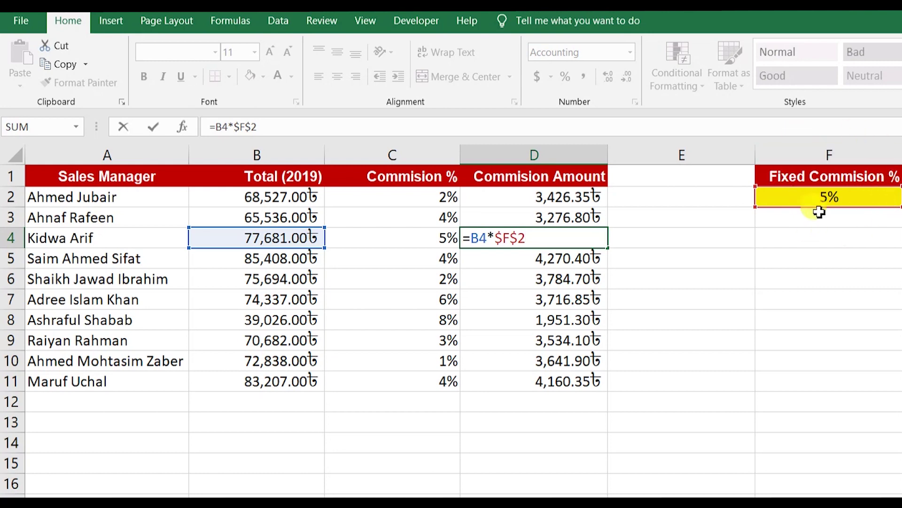
{"action": "key", "text": "Return"}
{"action": "key", "text": "F2"}
{"action": "key", "text": "Return"}
{"action": "key", "text": "F2"}
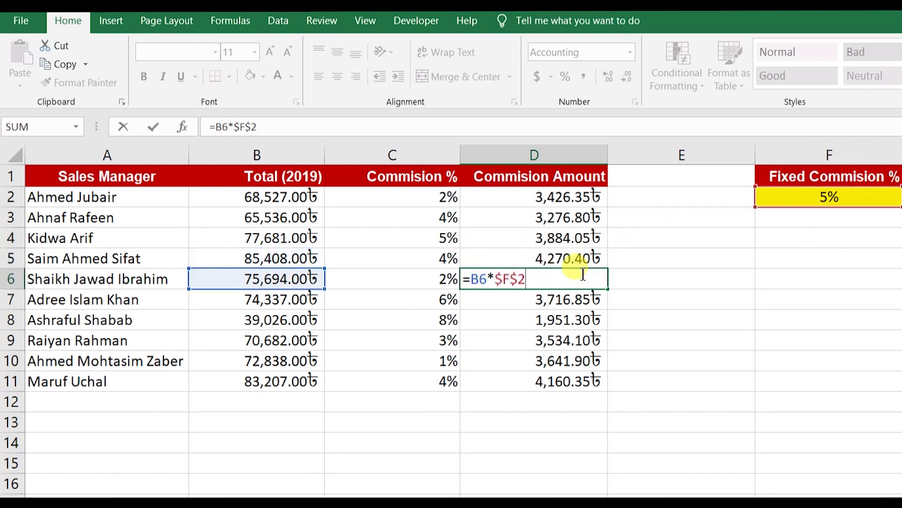
{"action": "key", "text": "Return"}
{"action": "key", "text": "F2"}
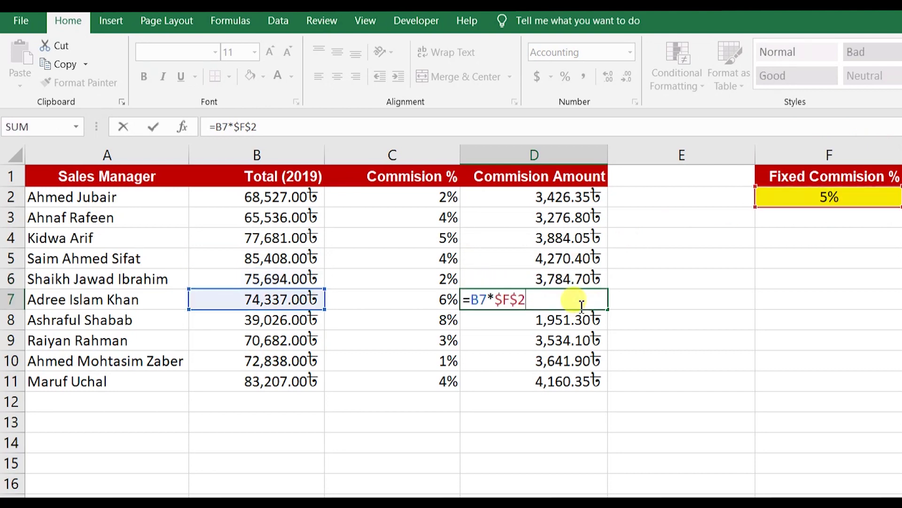
{"action": "key", "text": "Return"}
{"action": "key", "text": "F2"}
{"action": "key", "text": "Return"}
{"action": "key", "text": "F2"}
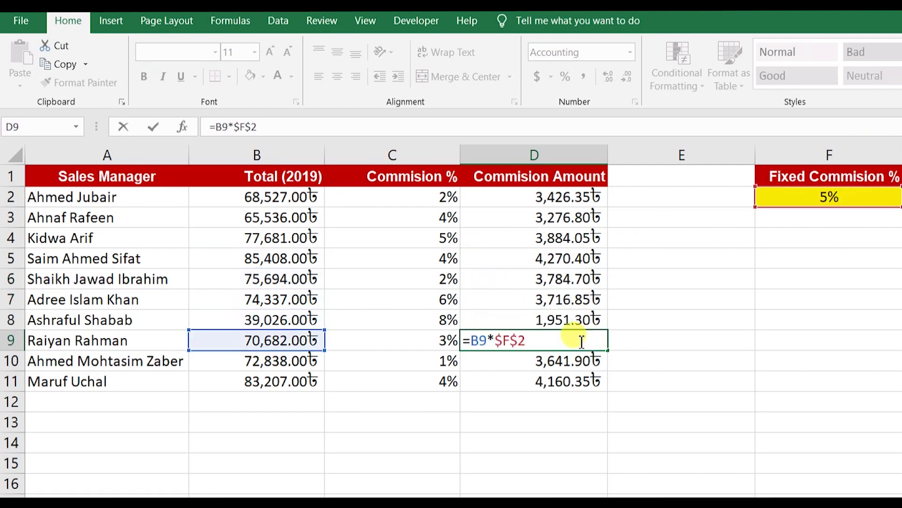
{"action": "left_click", "coordinate": [574, 196]}
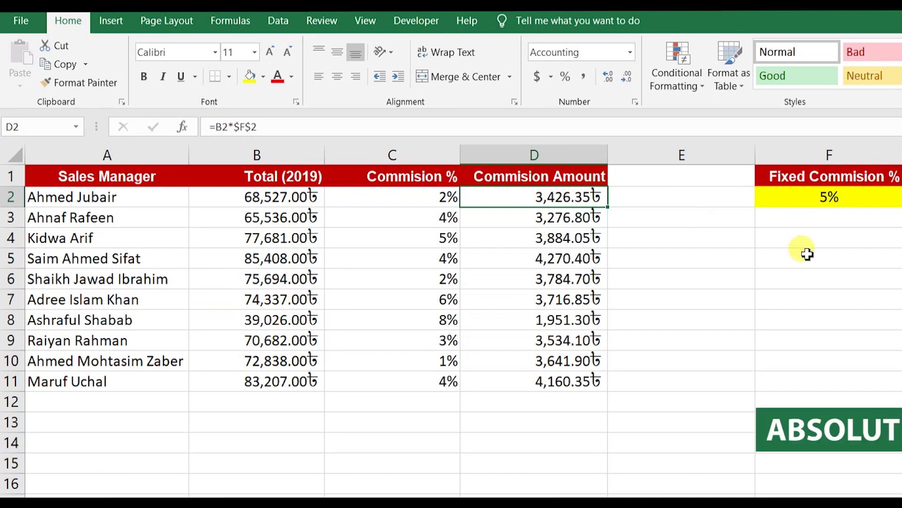